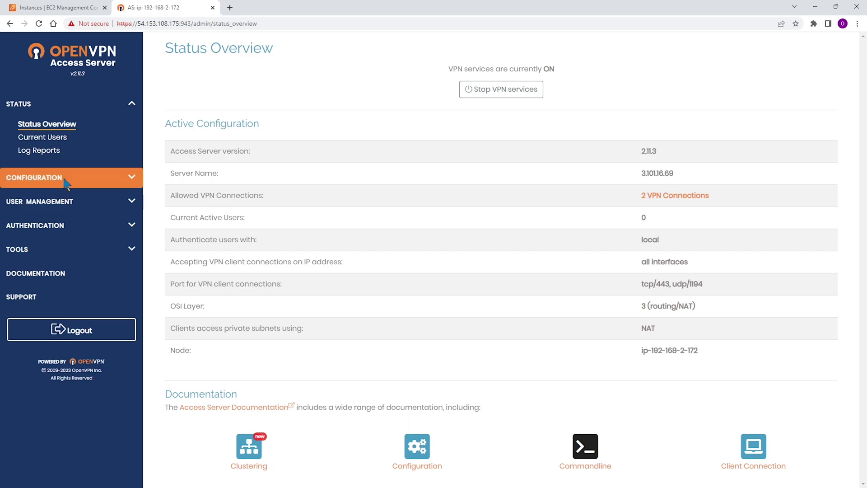
Expand the USER MANAGEMENT section in the left sidebar.
click(64, 197)
Open User Permissions and scroll down to the empty New Username row.
click(42, 173)
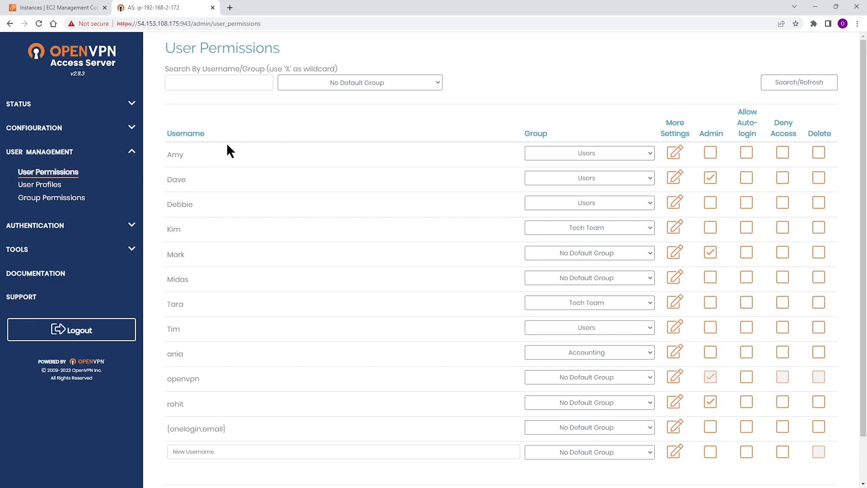
scroll(227, 149, down, 2)
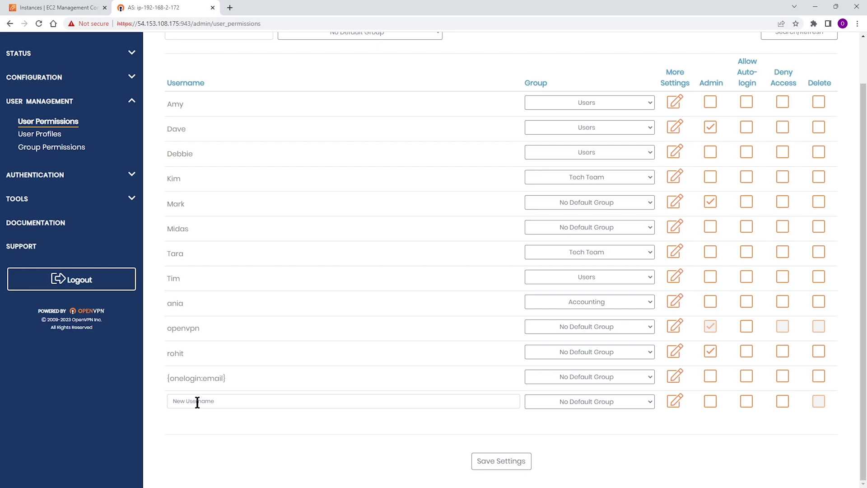
Enter the new user's name in the New Username row and assign the Sales group.
click(197, 402)
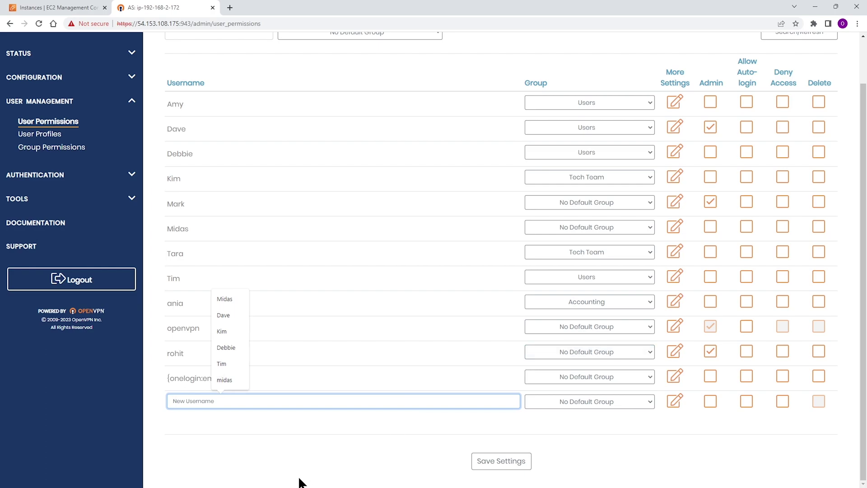
click(271, 441)
click(211, 404)
text(Emma)
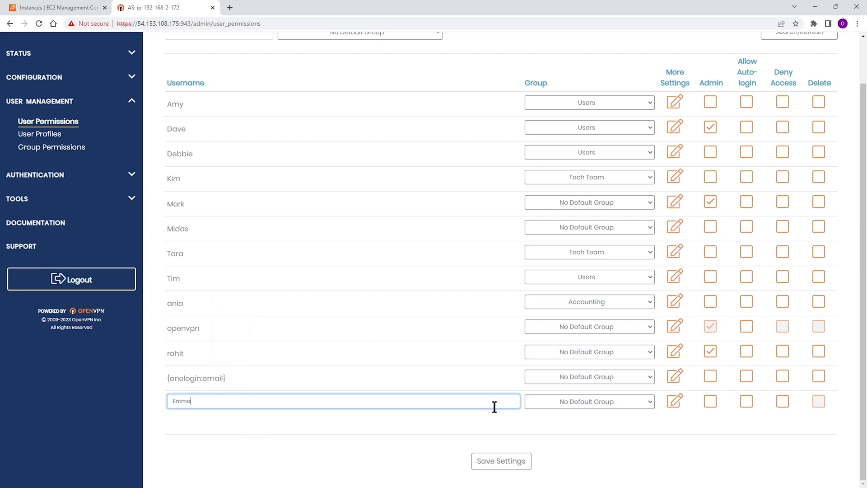
click(645, 403)
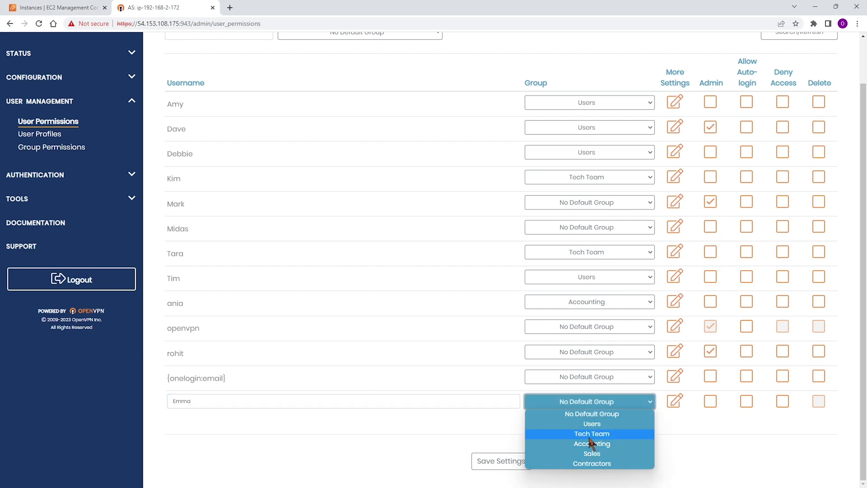
click(591, 453)
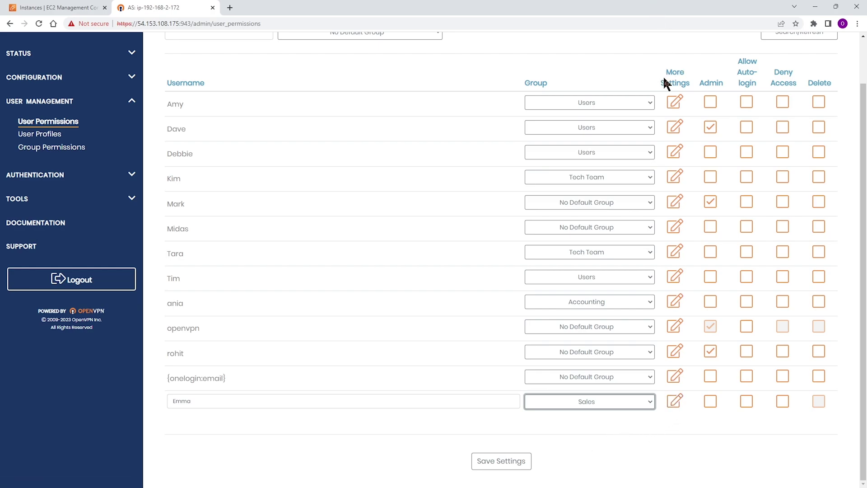
Open the new user's More Settings panel, keeping MFA on Default.
click(673, 401)
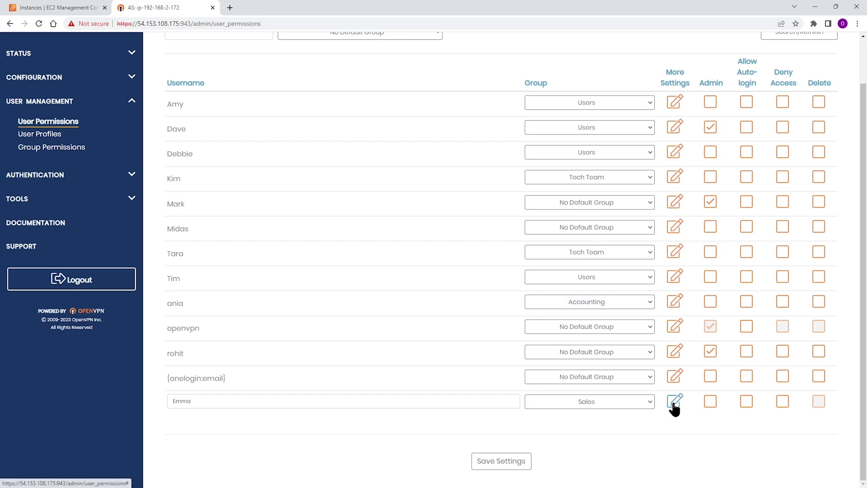
scroll(624, 378, down, 5)
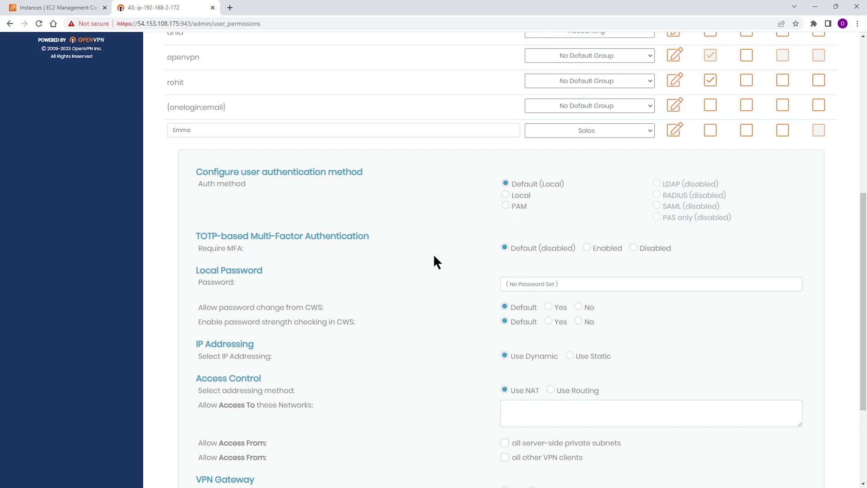
click(587, 247)
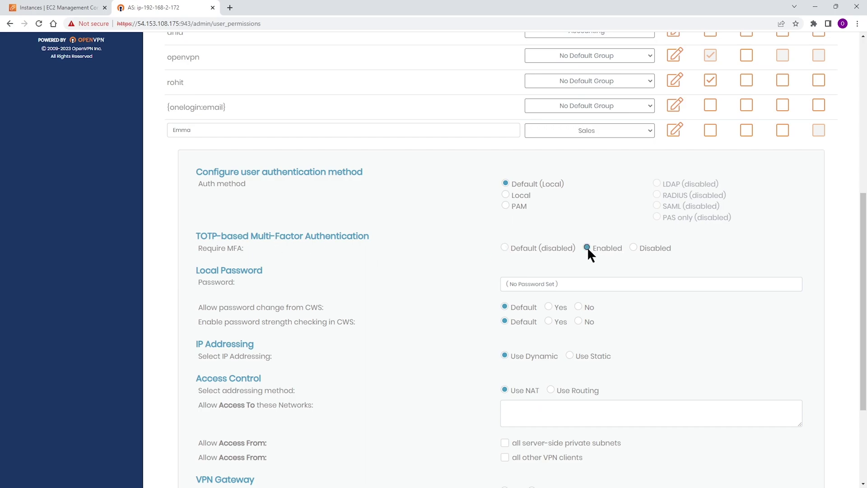
click(506, 247)
Enter a local password, leaving password-change and strength-check options on Default.
click(516, 284)
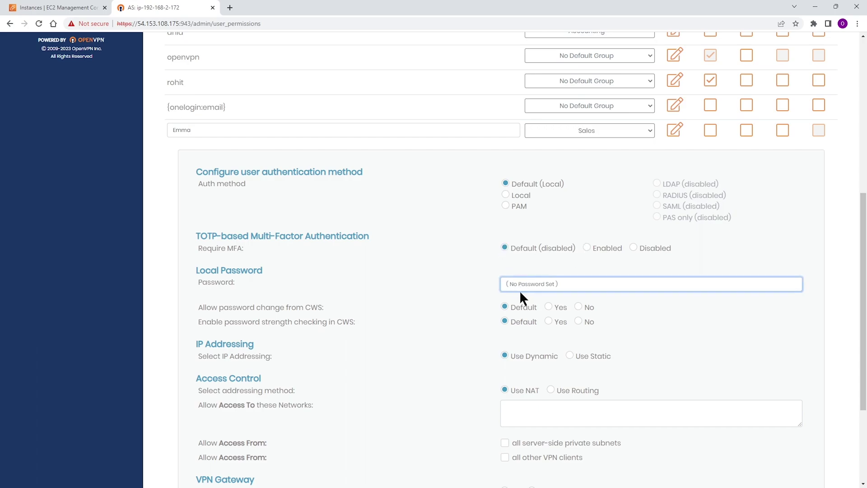
text(a)
click(549, 307)
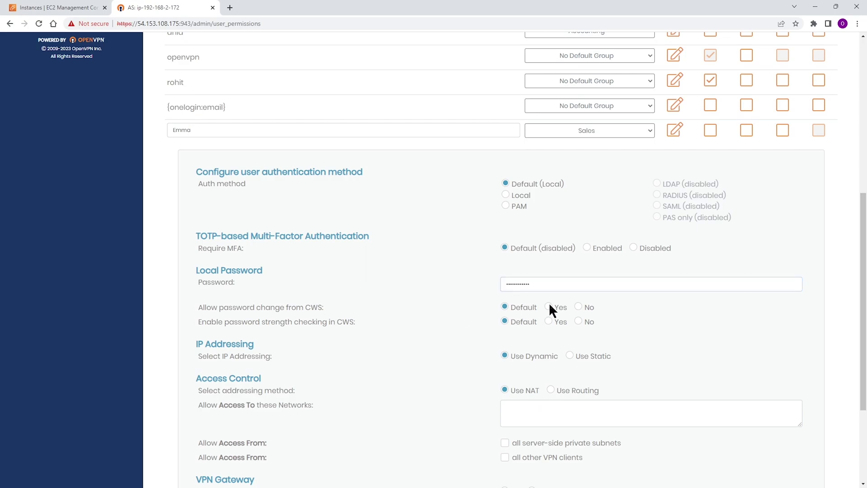
click(505, 307)
click(578, 307)
click(549, 306)
click(506, 307)
click(549, 321)
click(579, 321)
click(505, 321)
scroll(399, 339, down, 1)
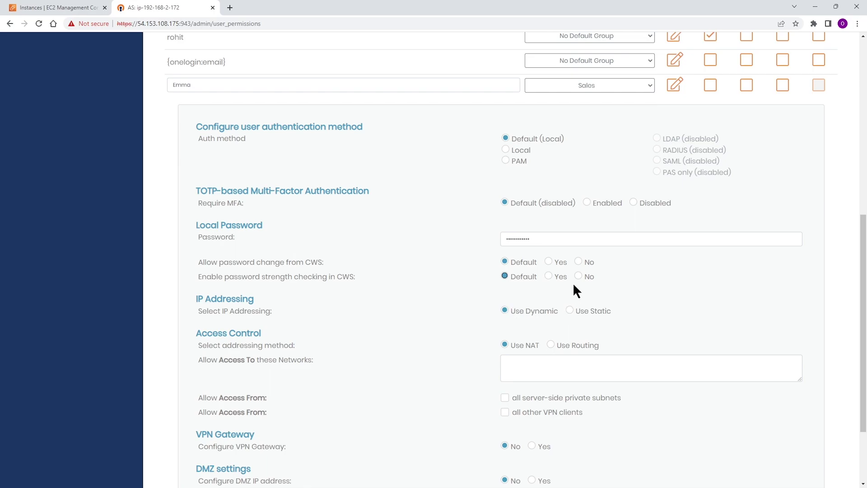
click(569, 310)
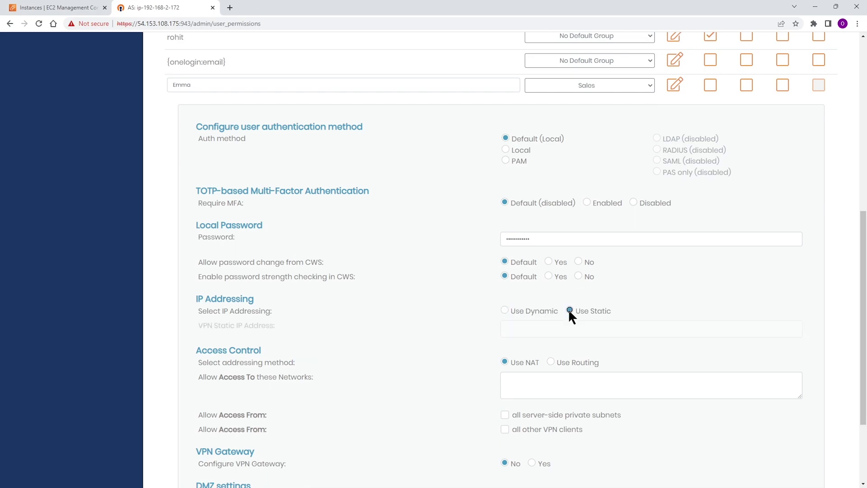
click(515, 326)
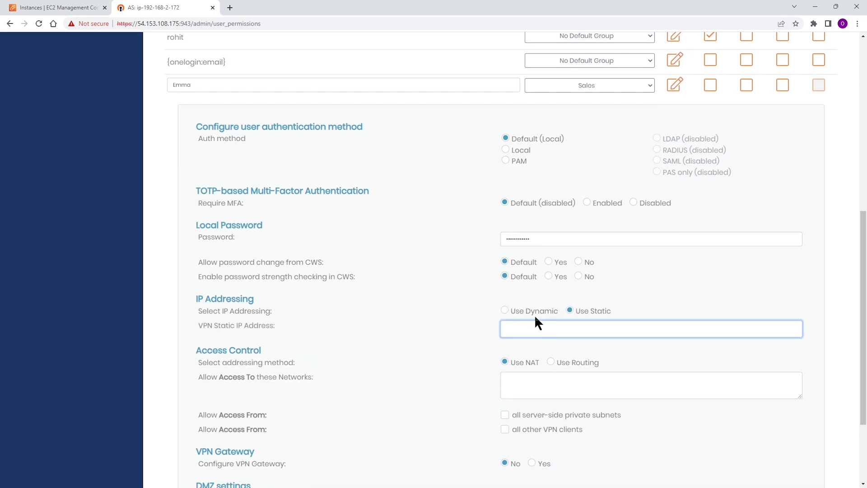
click(505, 309)
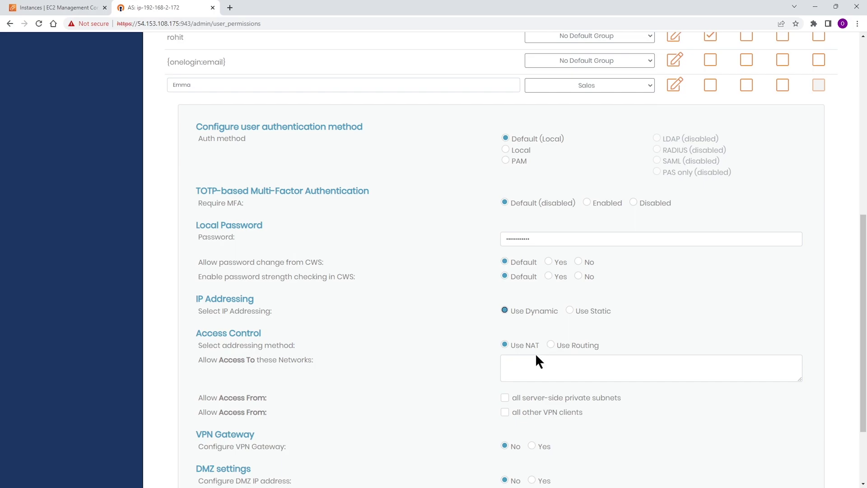
click(536, 366)
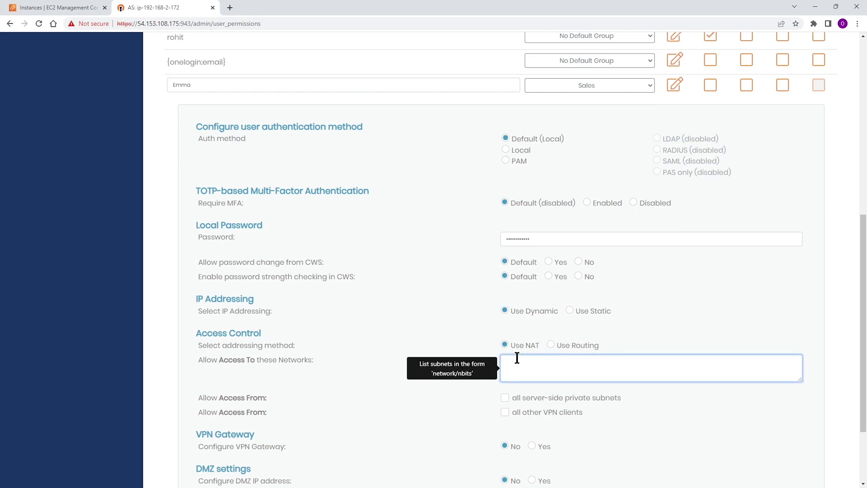
click(552, 344)
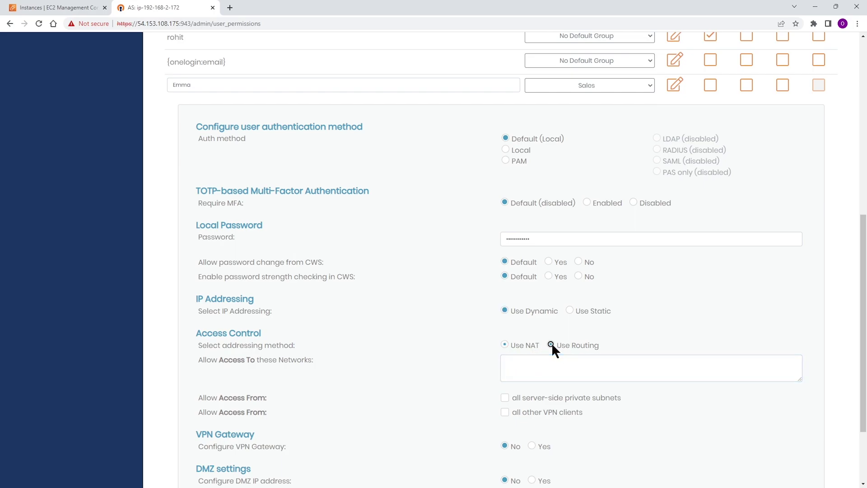
click(505, 344)
click(511, 359)
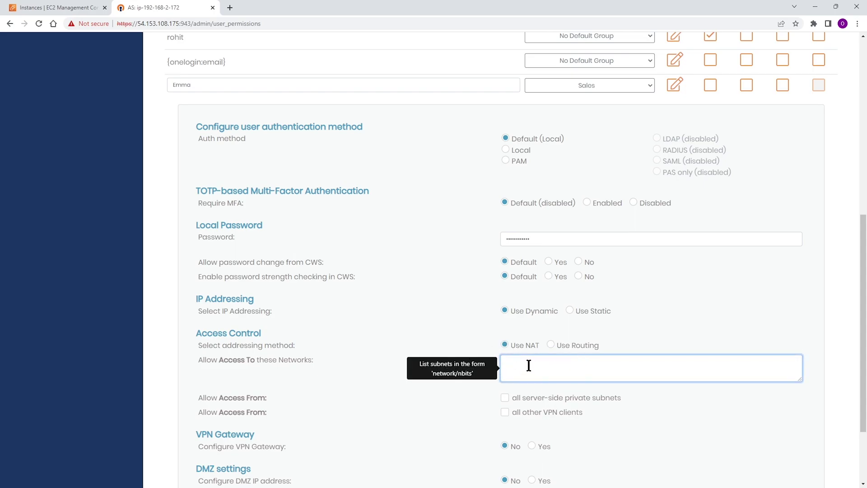
scroll(530, 365, up, 2)
scroll(528, 365, down, 3)
scroll(527, 365, up, 1)
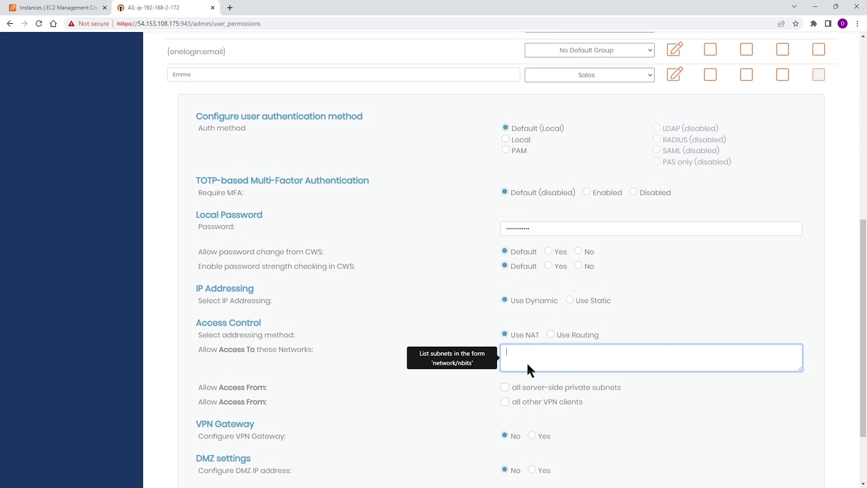
click(527, 390)
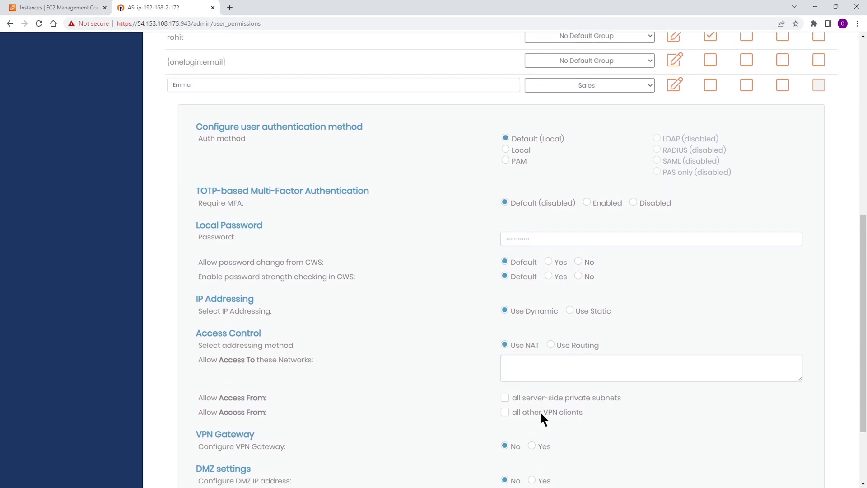
scroll(573, 412, down, 1)
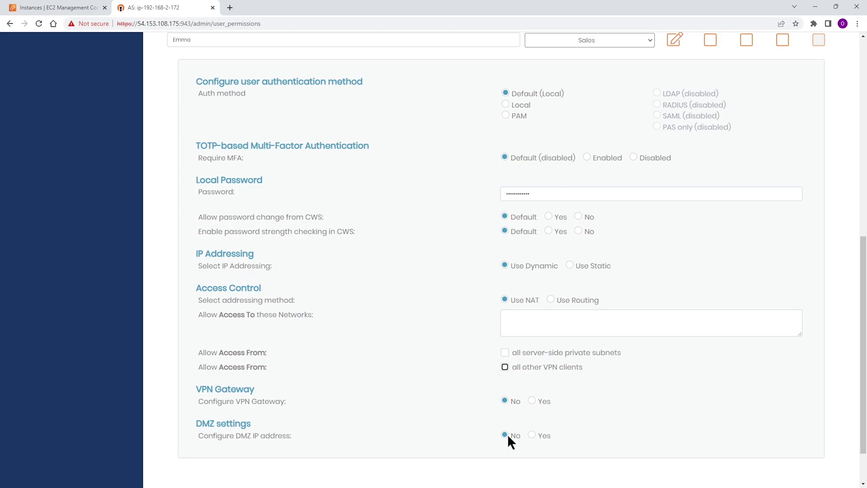
Save the new user's settings and apply them with Update Running Server.
scroll(506, 354, up, 5)
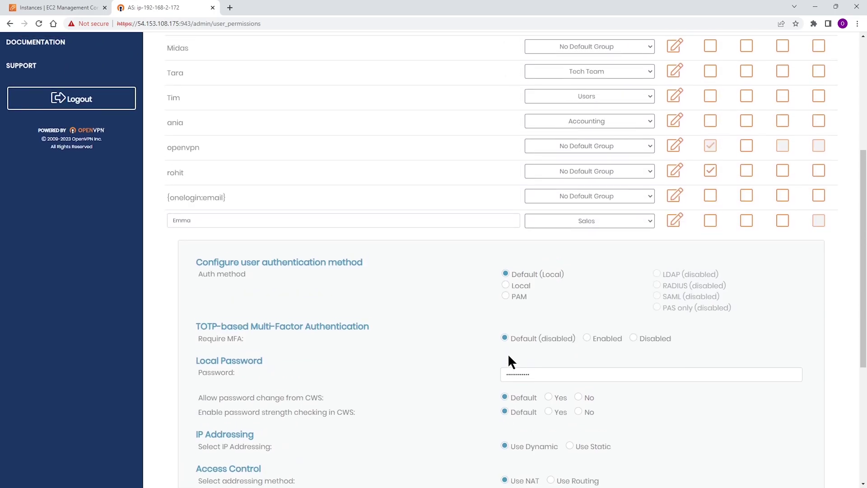
scroll(509, 358, down, 6)
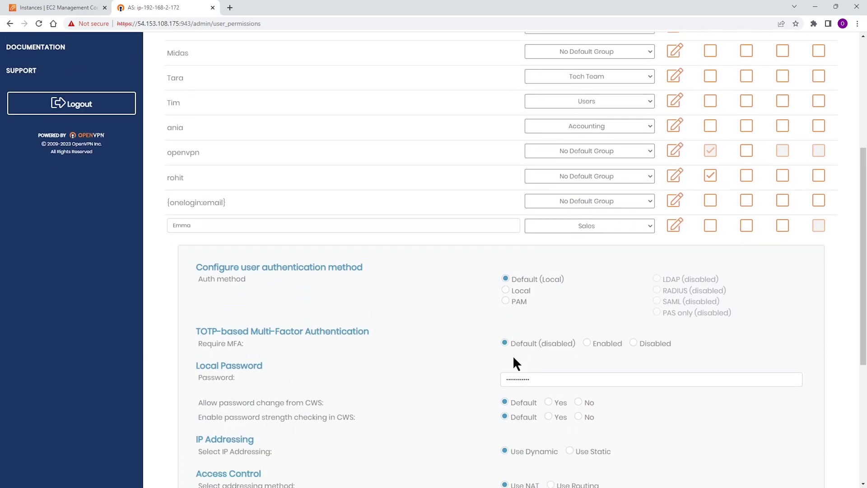
scroll(514, 357, up, 4)
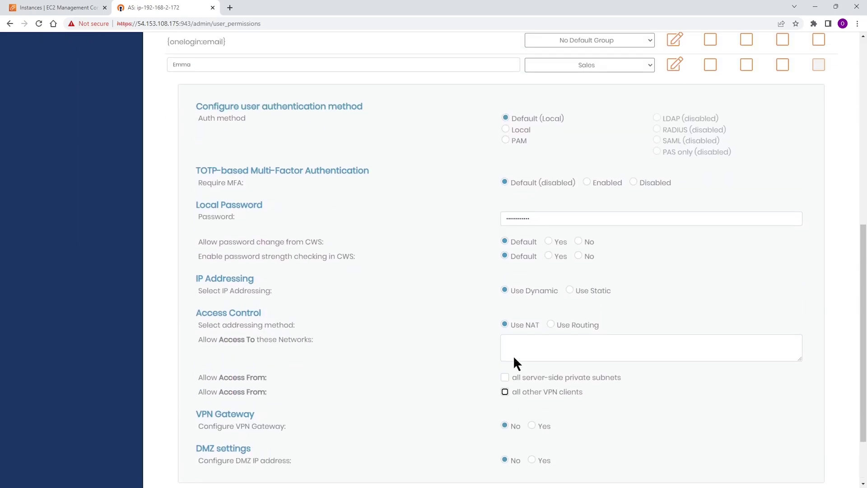
scroll(519, 362, down, 2)
scroll(528, 352, down, 2)
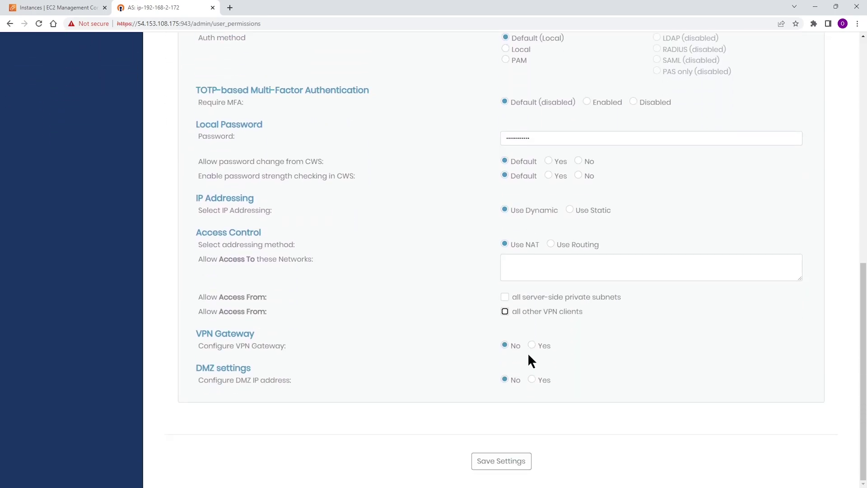
scroll(515, 425, up, 1)
scroll(512, 420, down, 1)
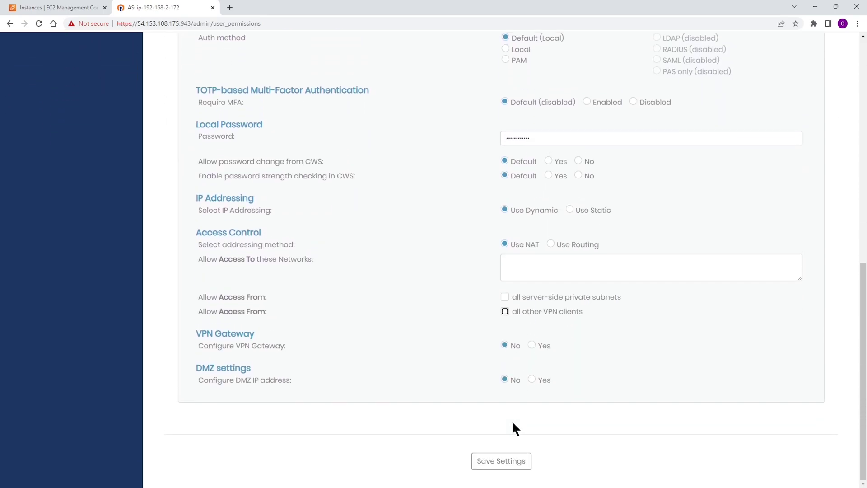
click(503, 465)
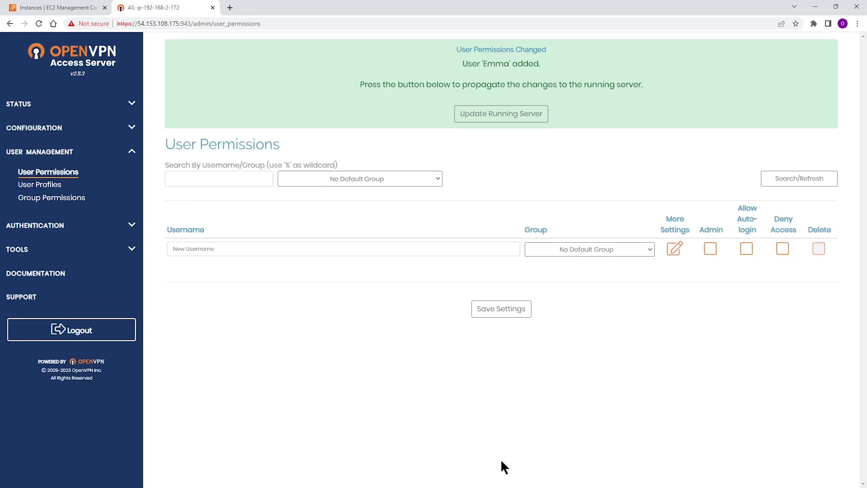
click(497, 115)
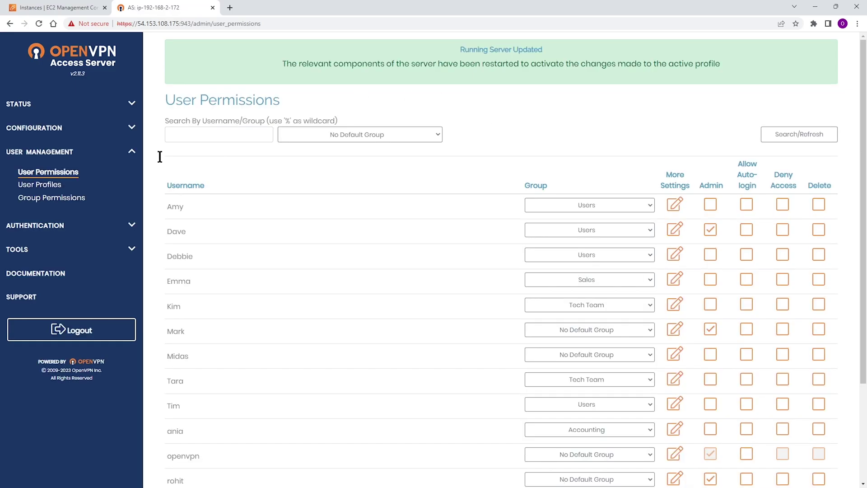
drag(166, 281, 209, 286)
Clear the selection on the user list and switch to the User Profiles page.
click(708, 279)
click(710, 278)
click(819, 281)
click(34, 188)
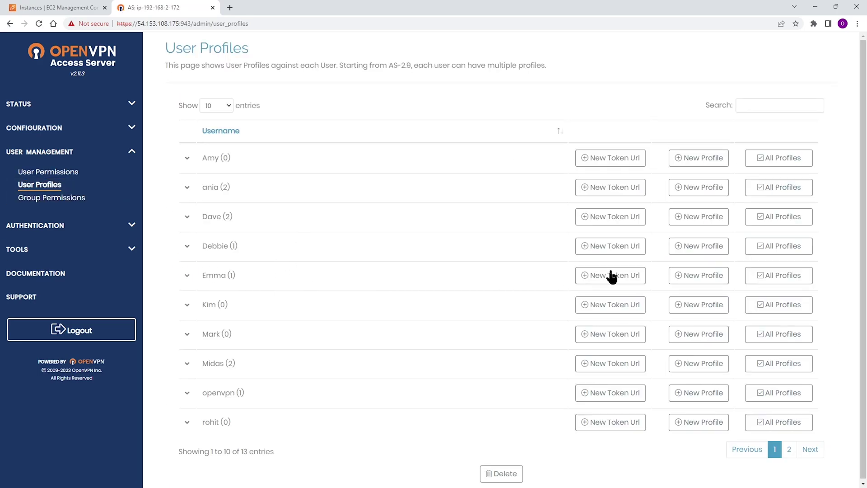
Create a User-Locked profile for the new user, downloading profile-19.ovpn.
click(675, 271)
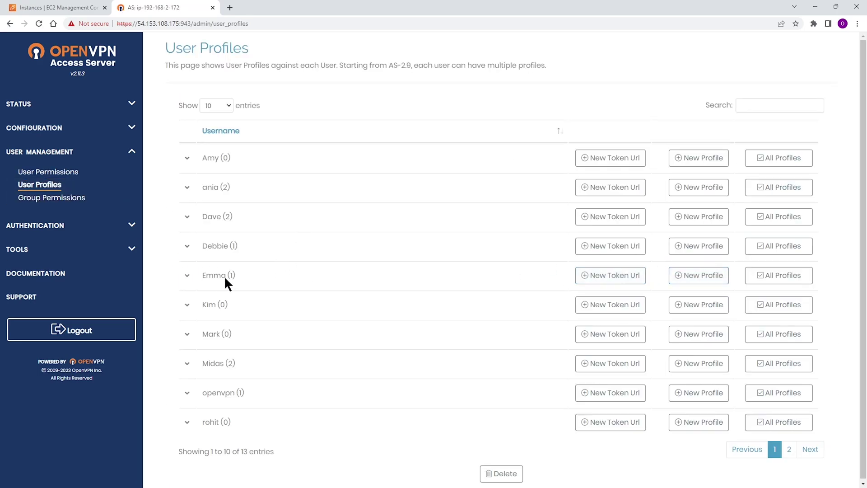
click(187, 273)
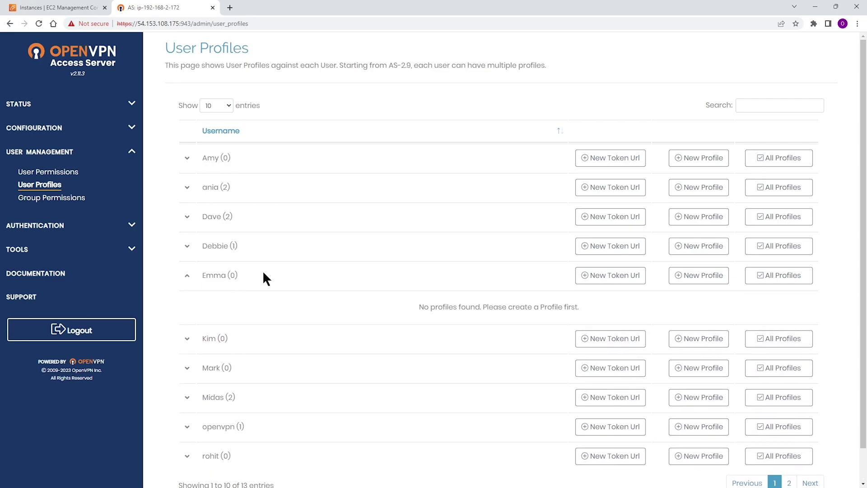
click(694, 277)
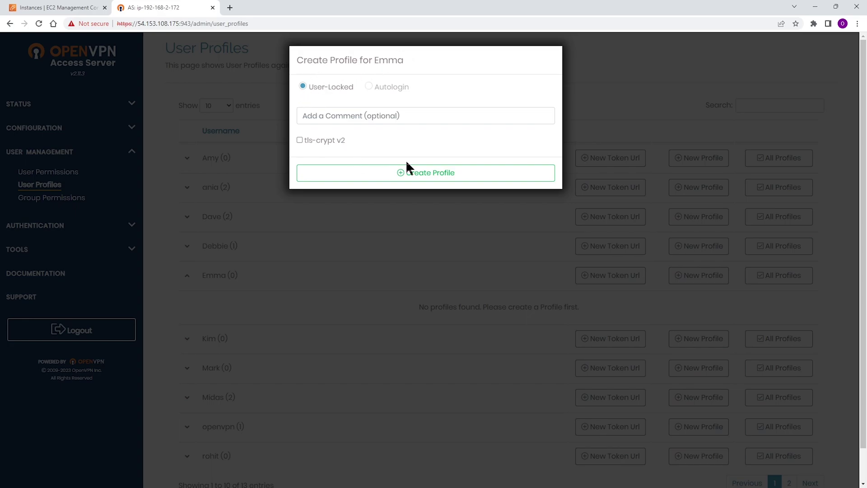
click(417, 177)
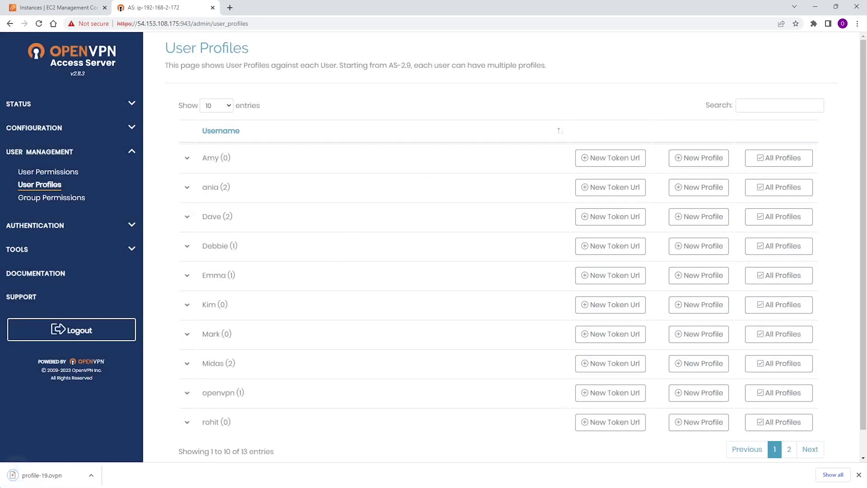
Import profile-19.ovpn into OpenVPN Connect and connect with the user's password.
click(51, 477)
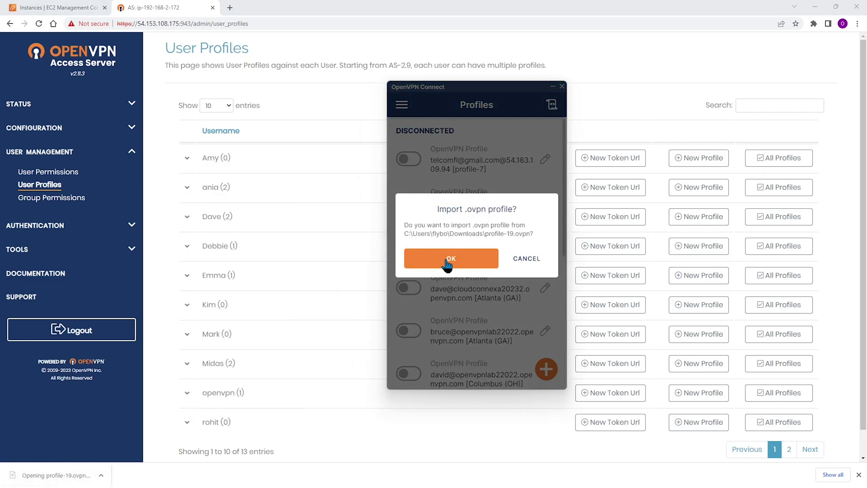
click(447, 259)
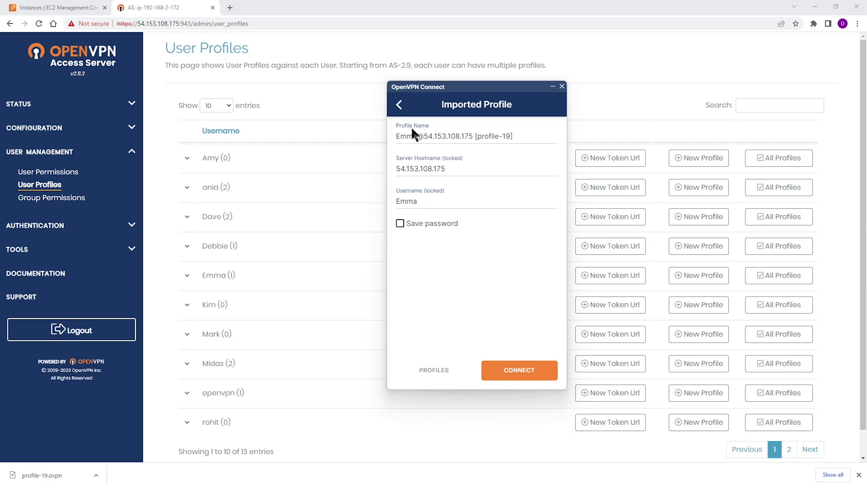
click(515, 375)
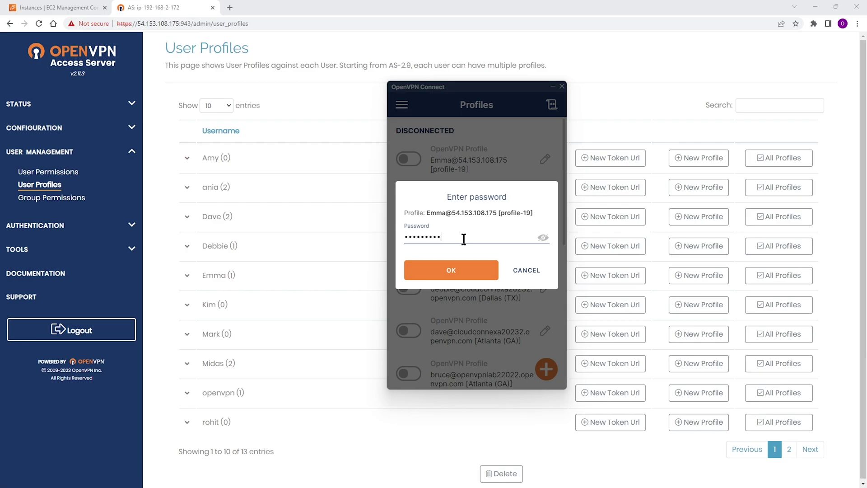
click(456, 271)
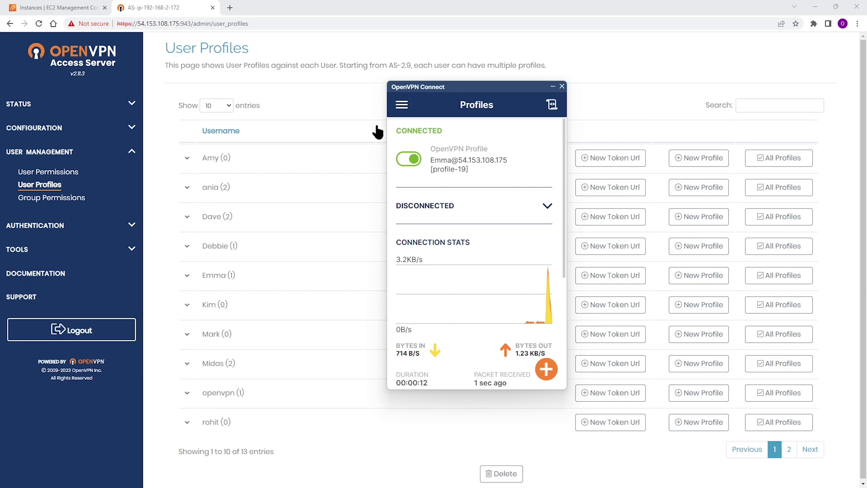
click(374, 131)
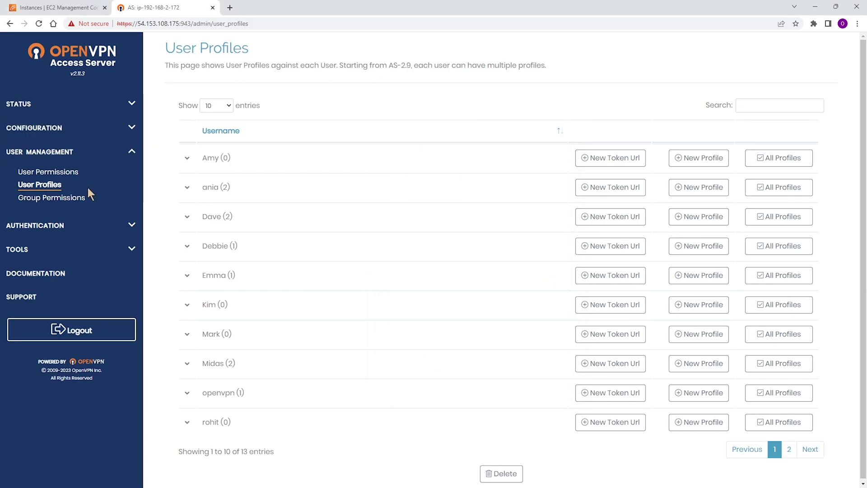
Load the server's address and port 943 in a new tab to reach the login page.
double_click(184, 24)
drag(184, 24, 117, 24)
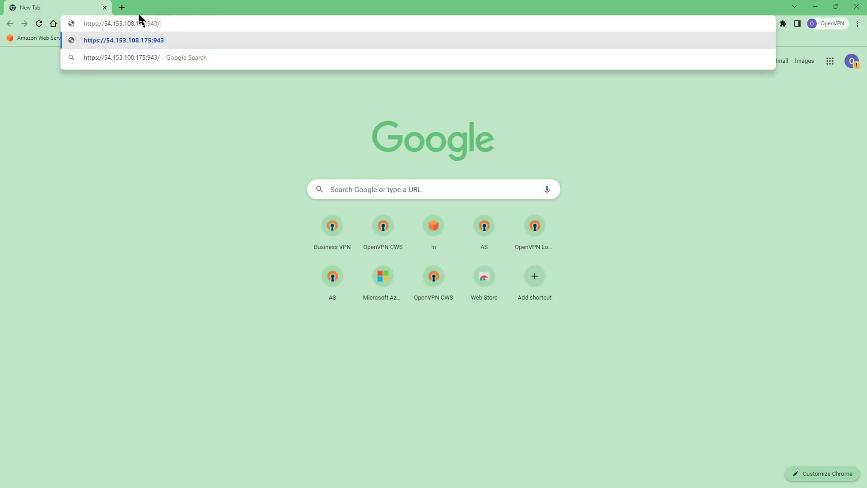
key(Return)
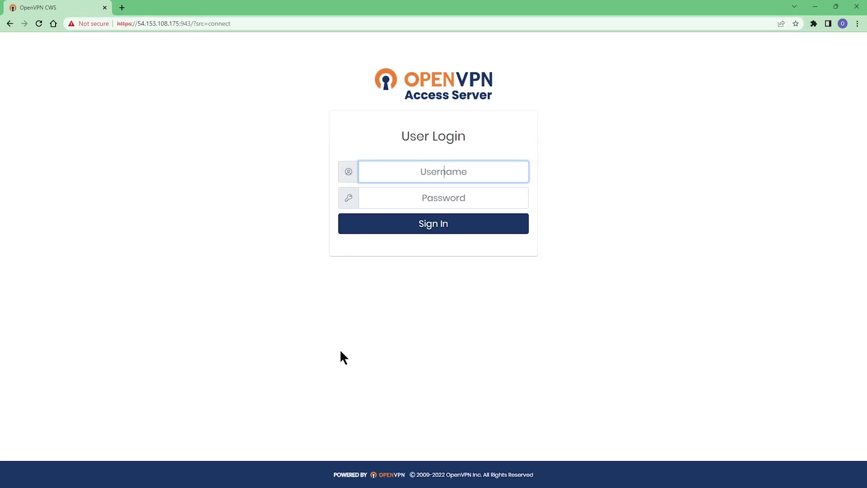
Sign in to the client portal with the new user's username and password.
click(440, 168)
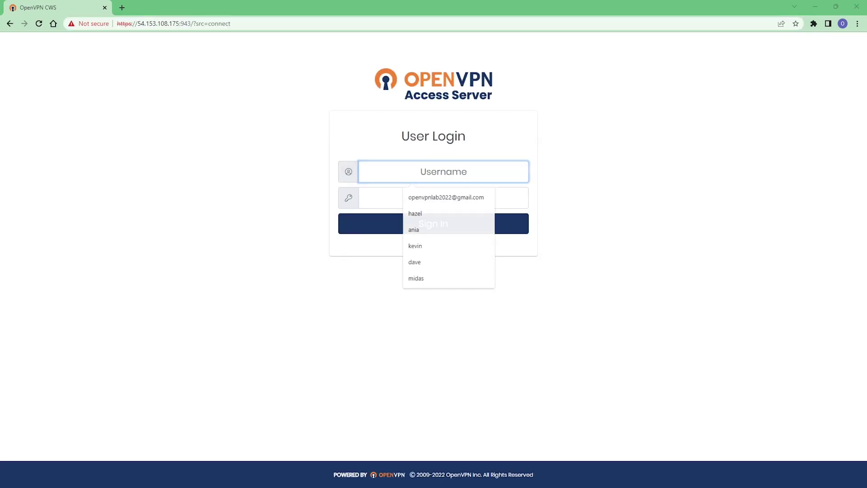
click(472, 164)
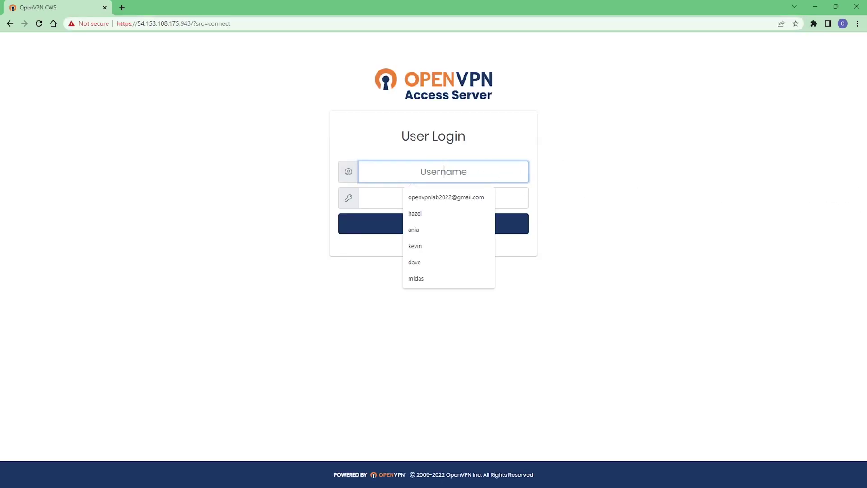
text(Emma)
key(Tab)
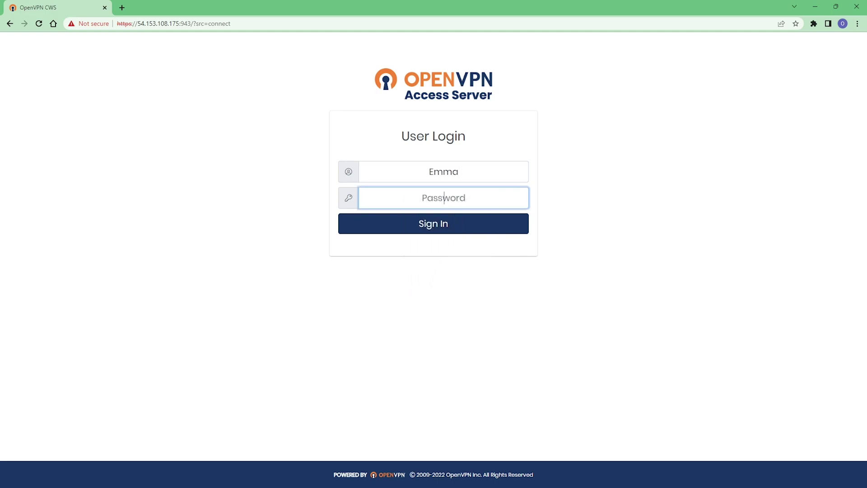
text(a*********)
key(Return)
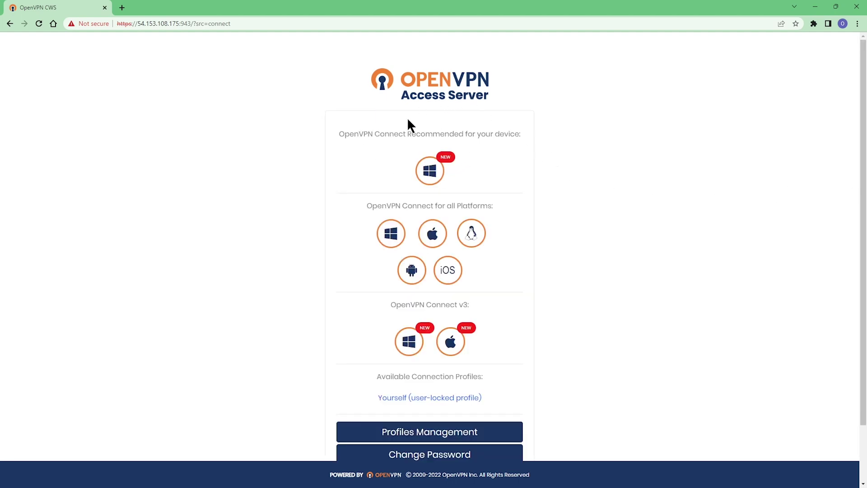
Download the recommended Windows OpenVPN Connect installer (openvpn-connect-3.3.6.2752 .msi).
scroll(471, 319, down, 3)
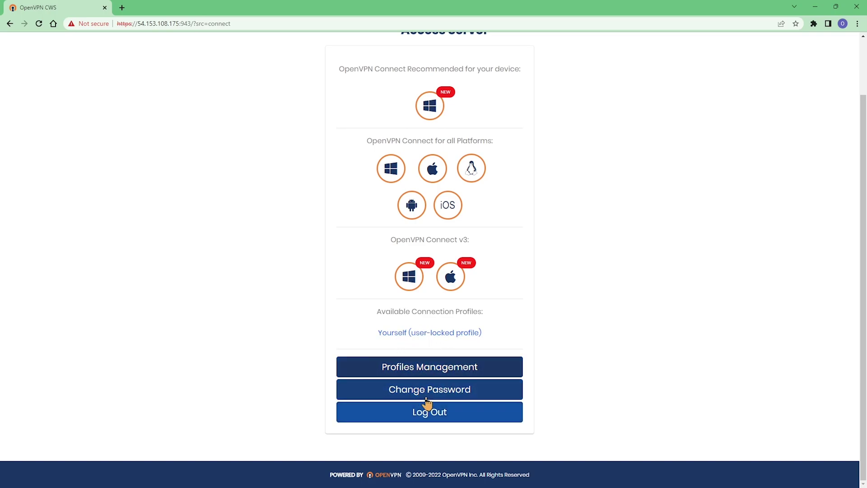
scroll(432, 342, up, 3)
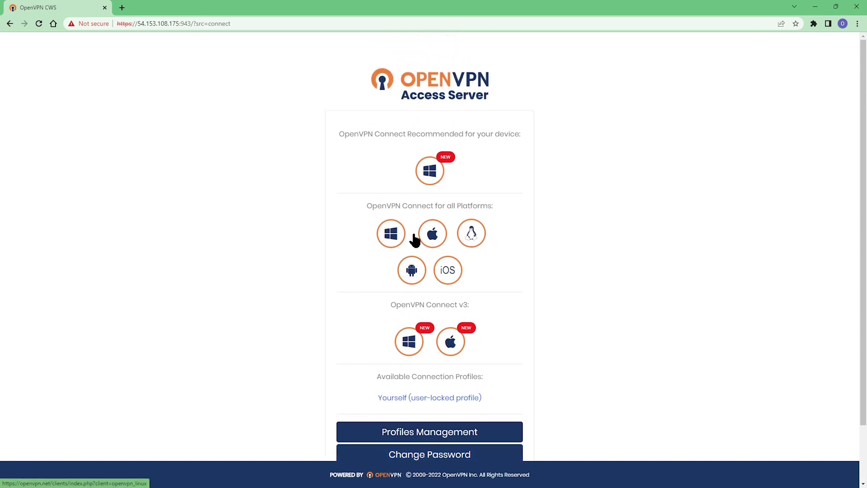
click(431, 175)
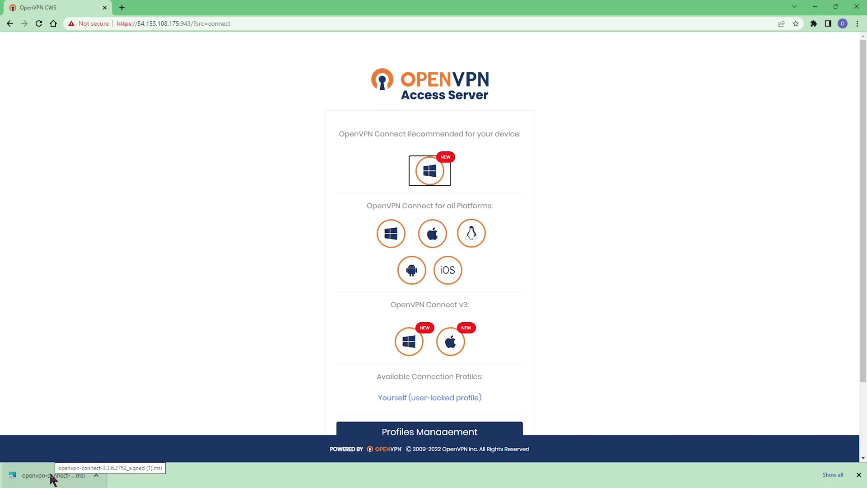
Install OpenVPN Connect from the downloaded .msi, accepting the licence agreement and finishing the wizard.
click(51, 477)
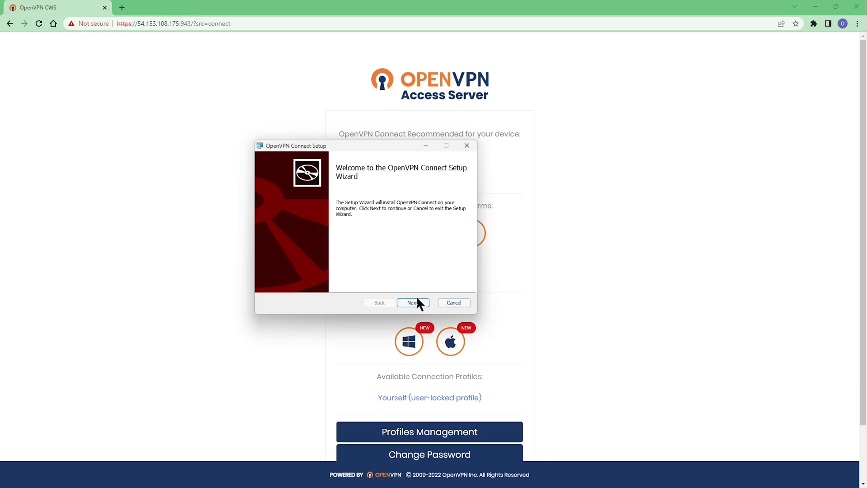
click(413, 302)
click(271, 281)
click(412, 303)
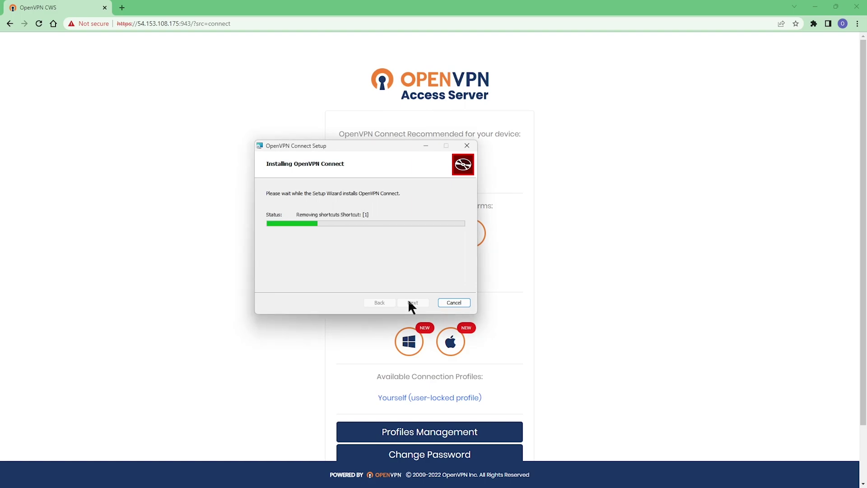
click(411, 302)
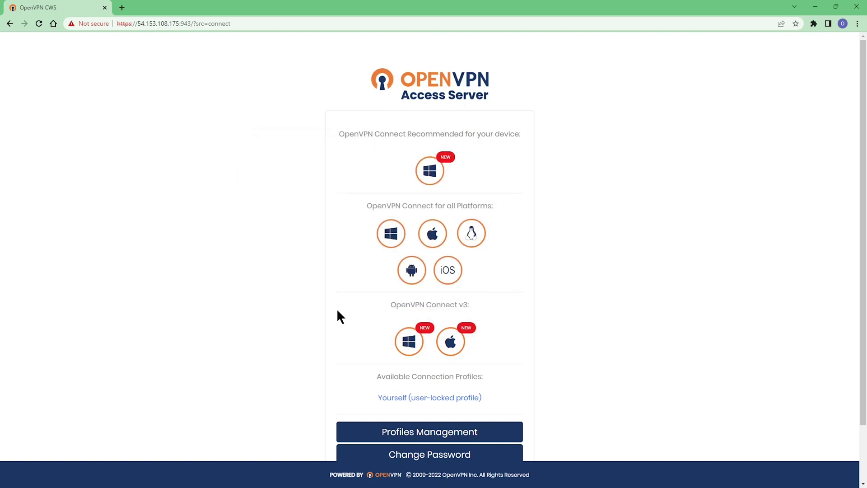
scroll(337, 315, down, 3)
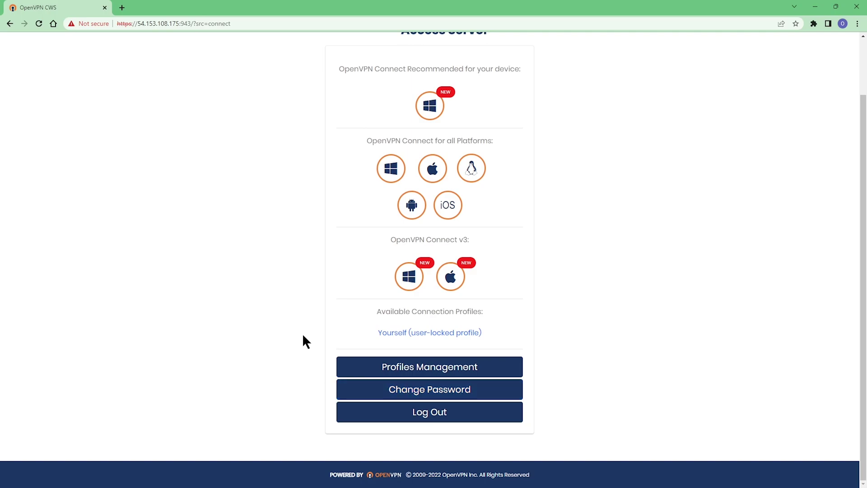
Download the user-locked profile-26.ovpn and import it into OpenVPN Connect.
click(426, 334)
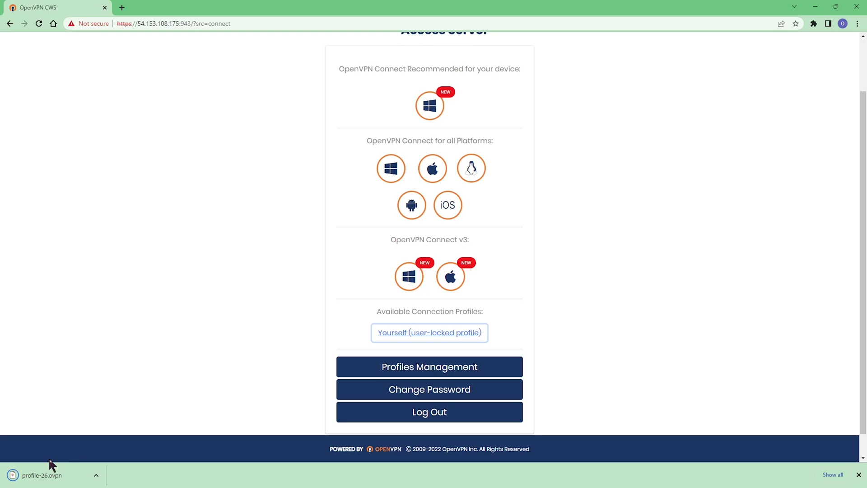
click(34, 477)
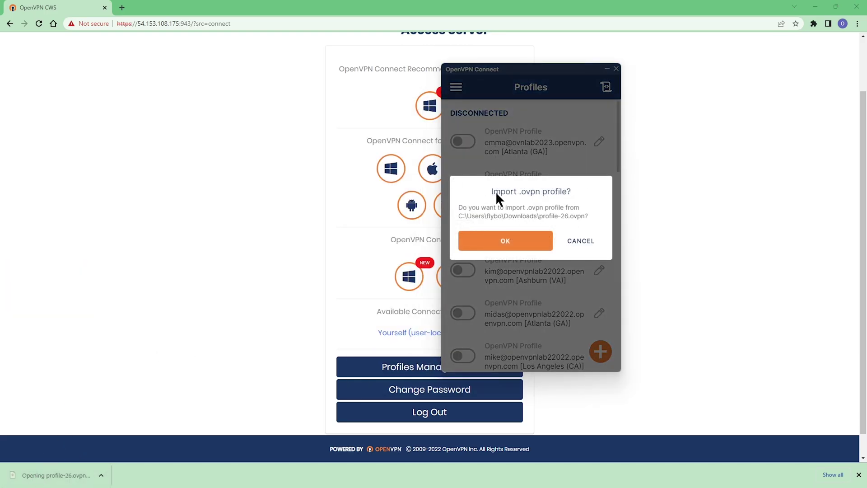
click(500, 239)
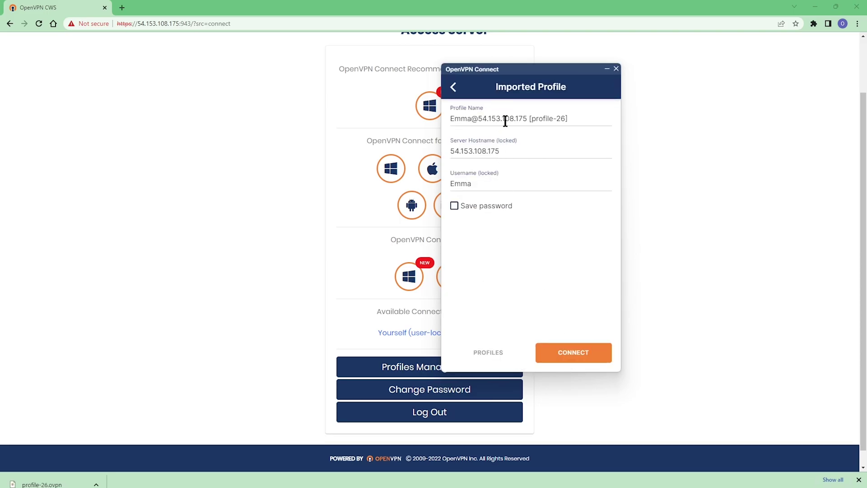
Connect with the imported profile-26, entering the user's password.
click(576, 352)
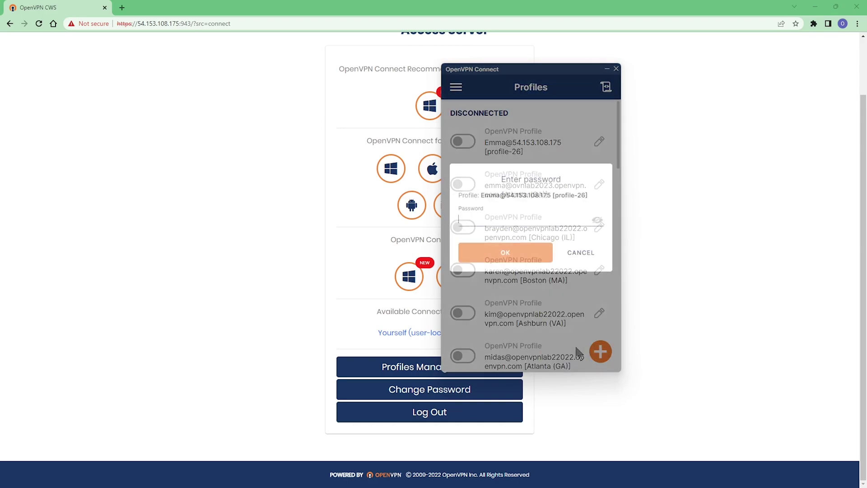
text(*********)
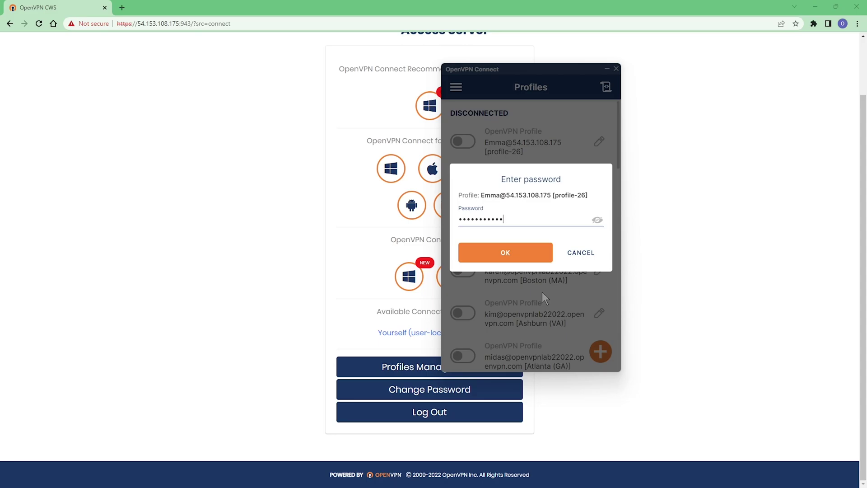
text(*)
key(Return)
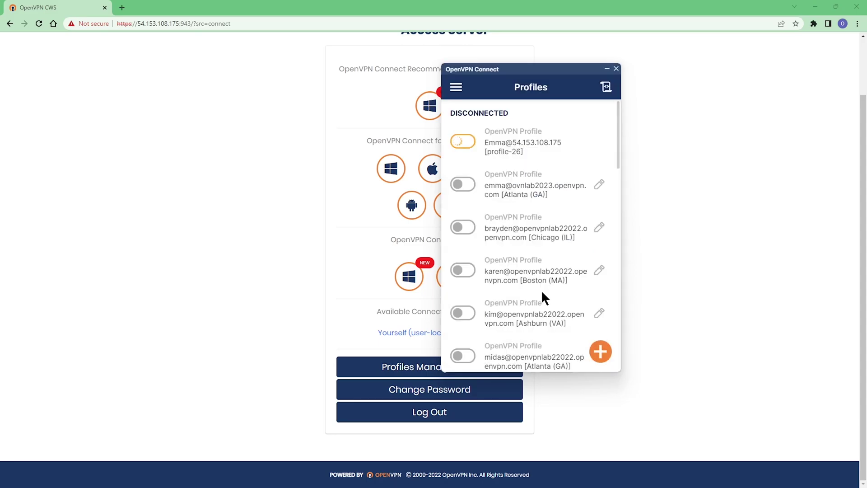